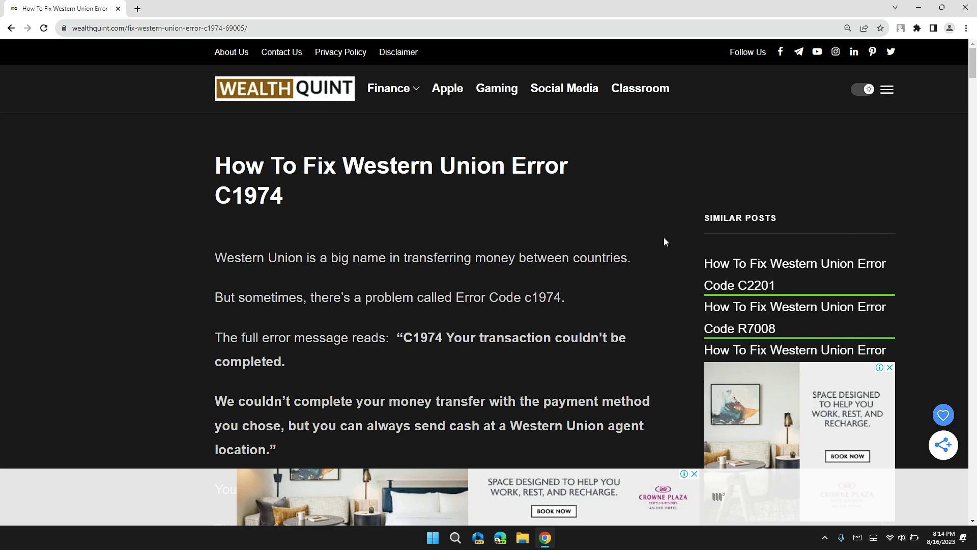
# Scroll the WealthQuint article down to '1. Check Your Internet Connection' and its bullet steps.
pyautogui.scroll(-12, 664, 241)
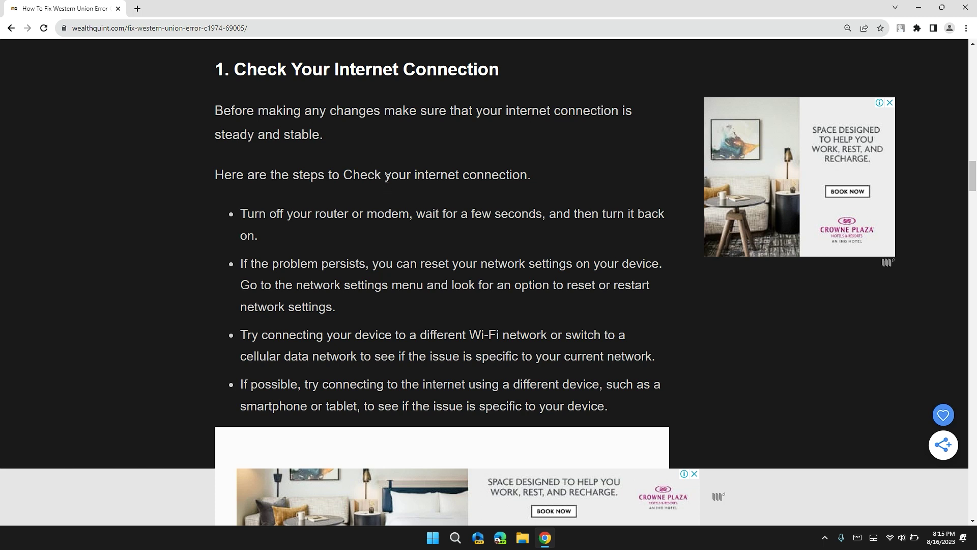
pyautogui.scroll(-1, 448, 181)
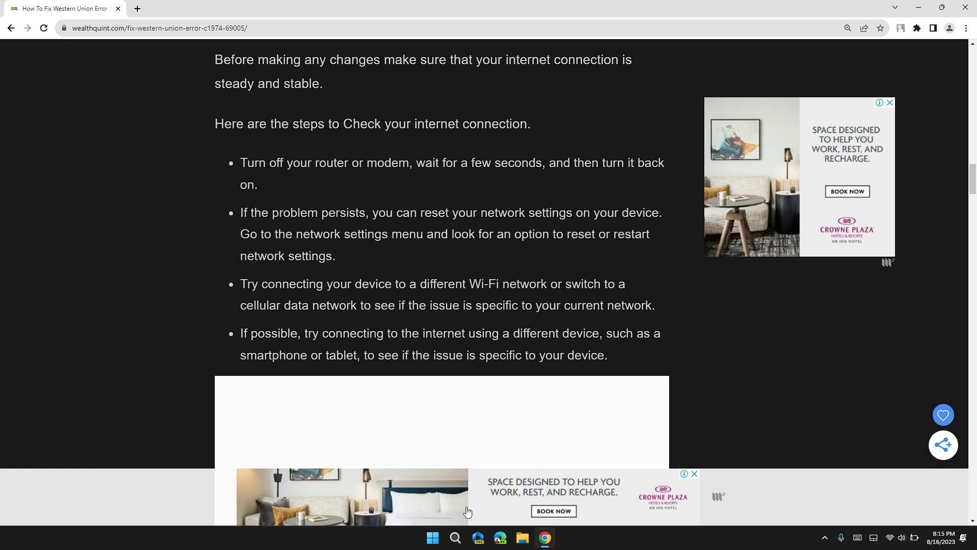
pyautogui.click(433, 538)
pyautogui.click(367, 283)
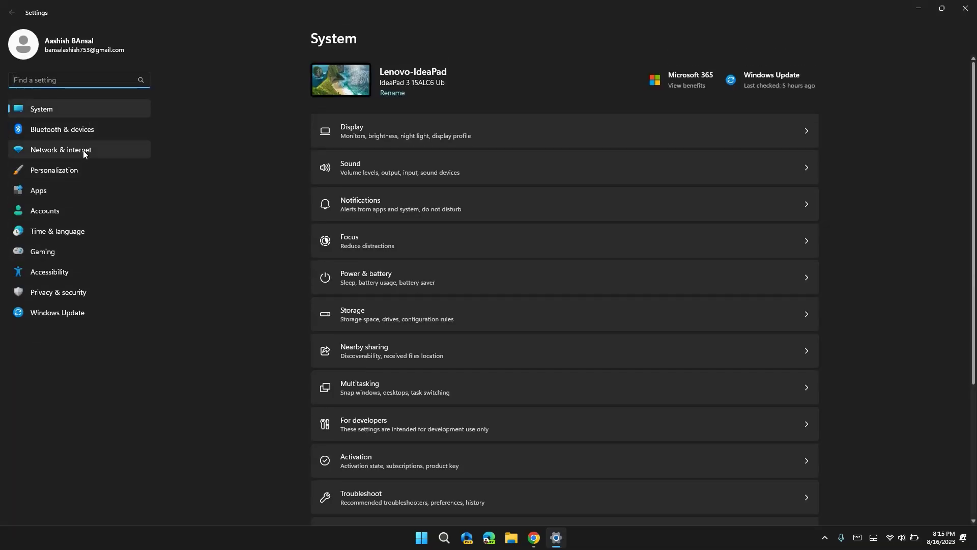
pyautogui.click(84, 150)
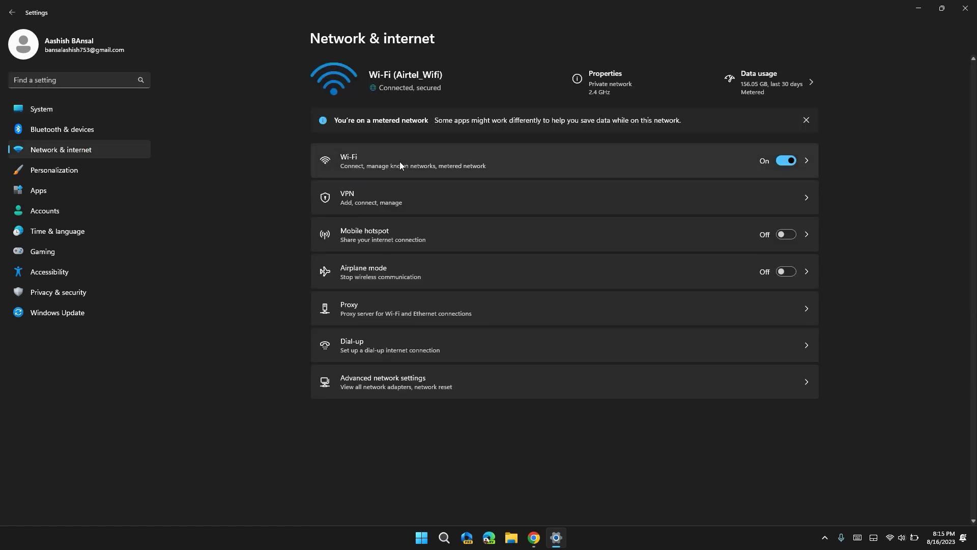
pyautogui.click(535, 158)
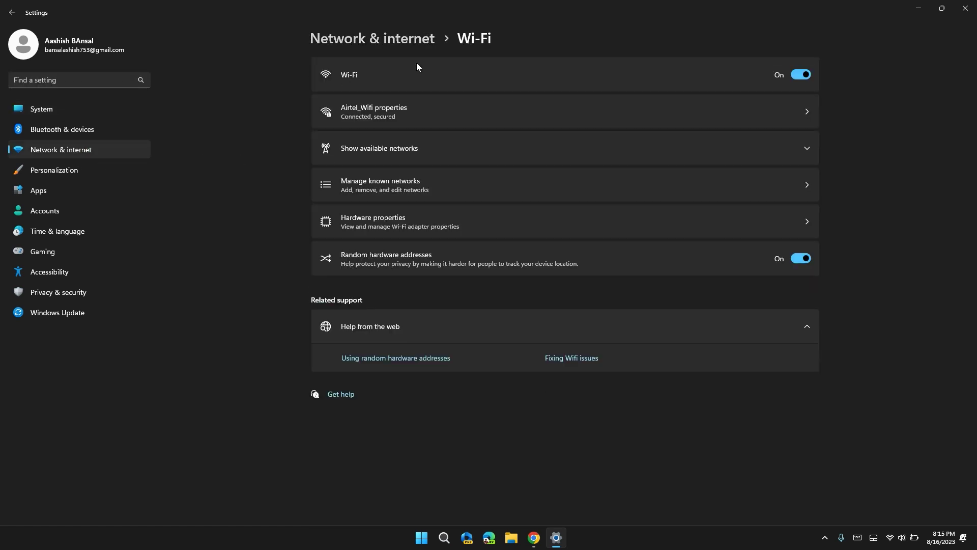
pyautogui.click(433, 143)
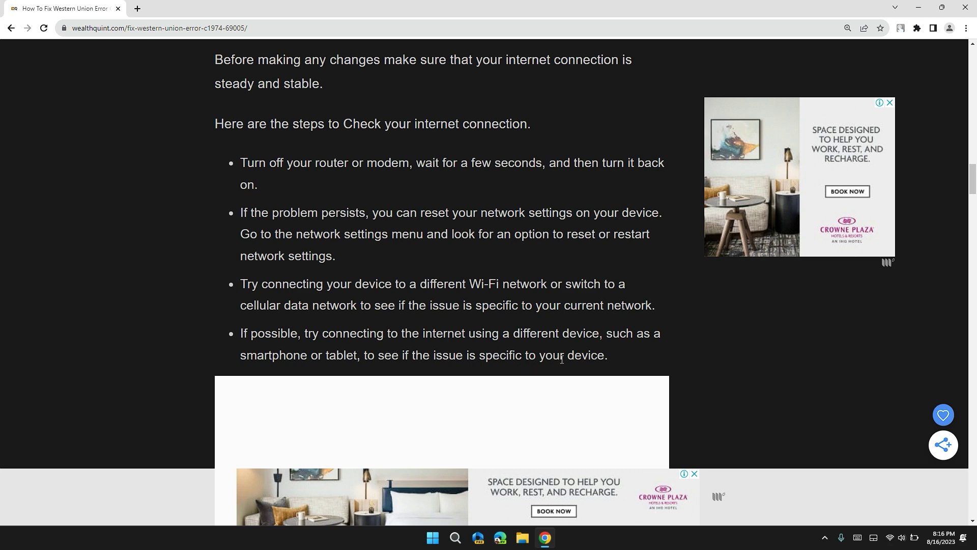
pyautogui.scroll(-10, 562, 360)
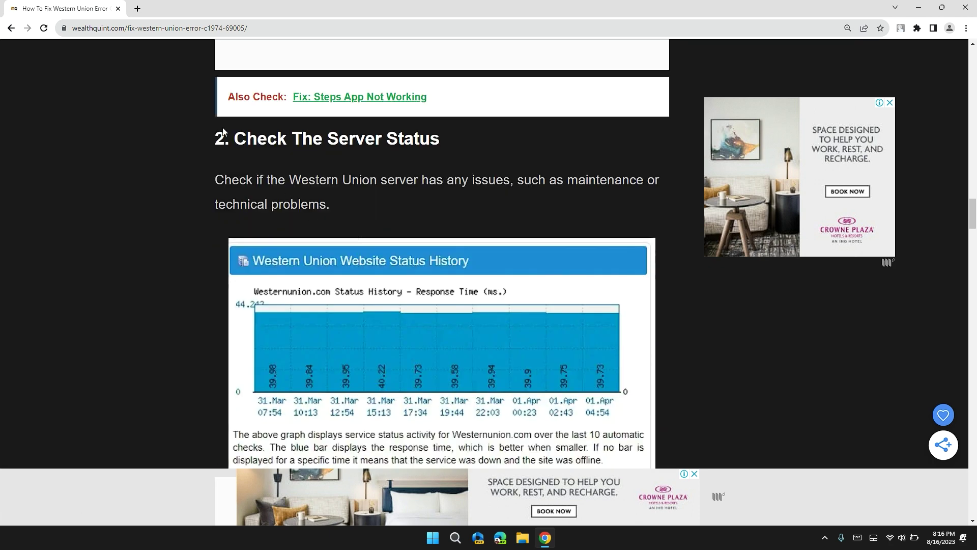
# Highlight the '2. Check The Server Status' heading, then scroll on to '3. Verify Your Account'.
pyautogui.moveTo(236, 139); pyautogui.dragTo(423, 156)
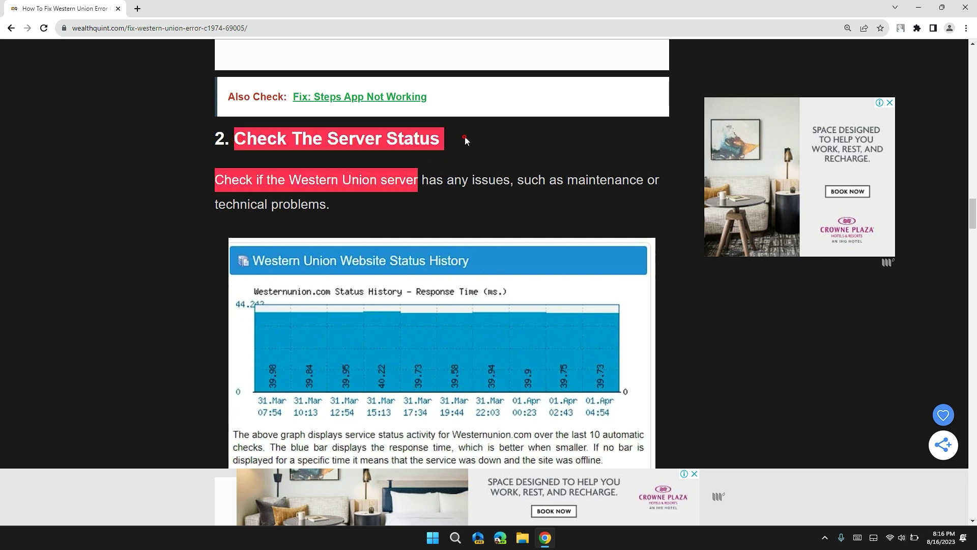
pyautogui.click(276, 191)
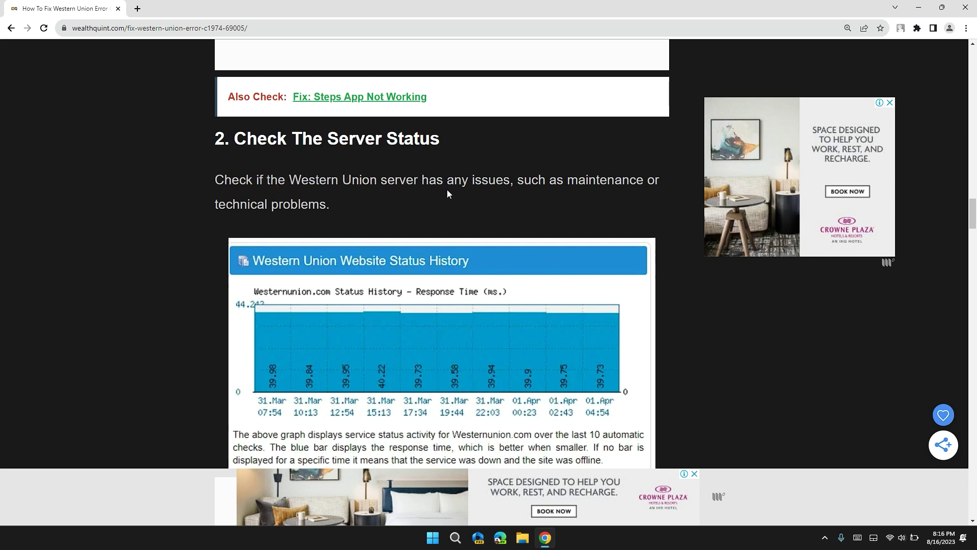
pyautogui.scroll(-1, 610, 188)
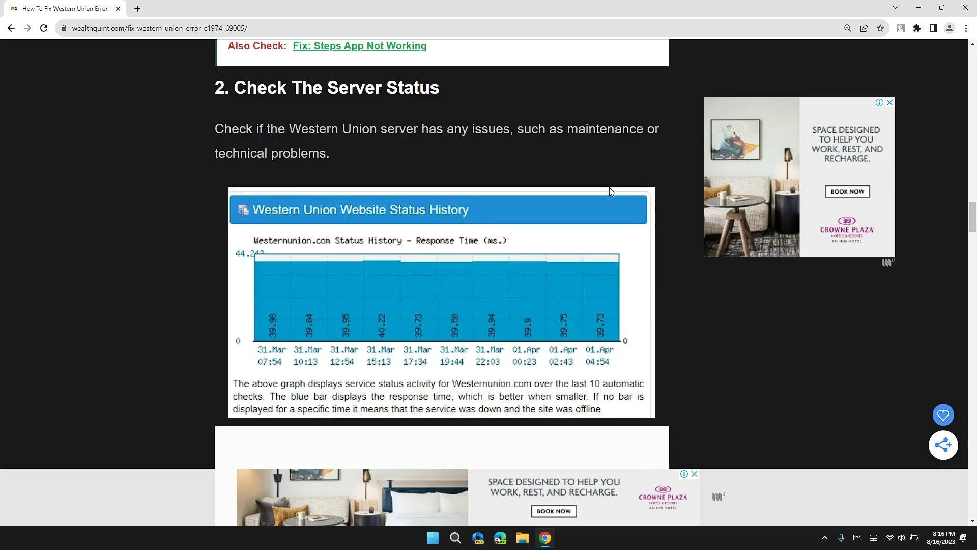
pyautogui.scroll(-1, 610, 187)
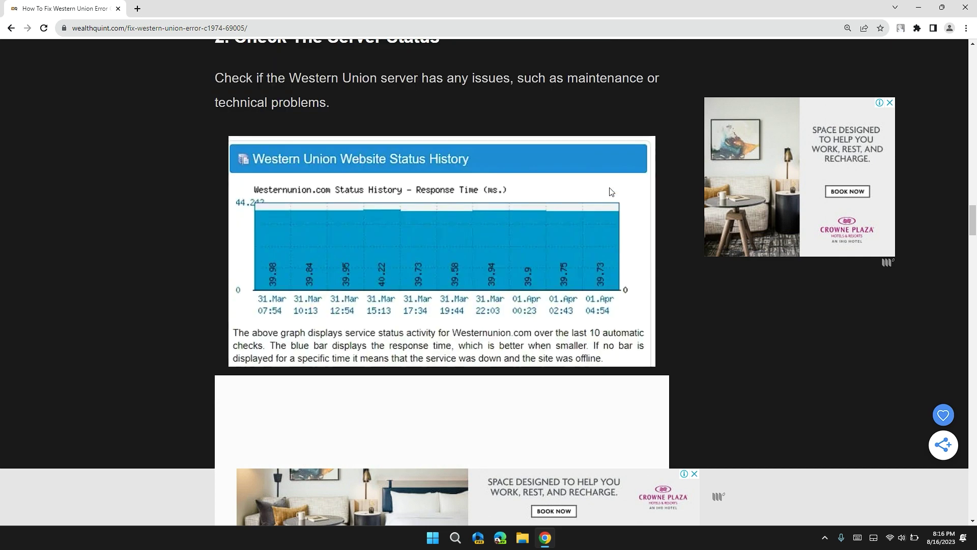
pyautogui.scroll(1, 611, 191)
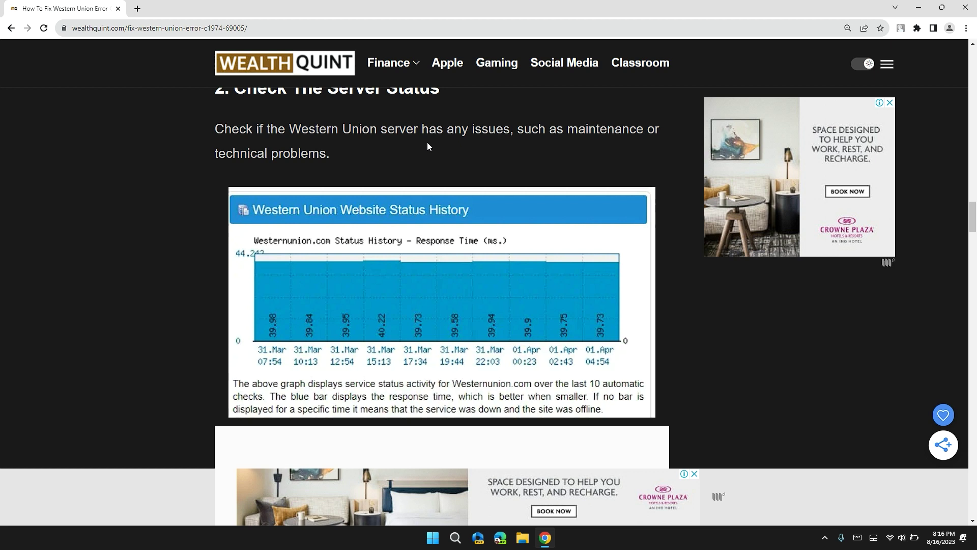
pyautogui.scroll(-8, 427, 144)
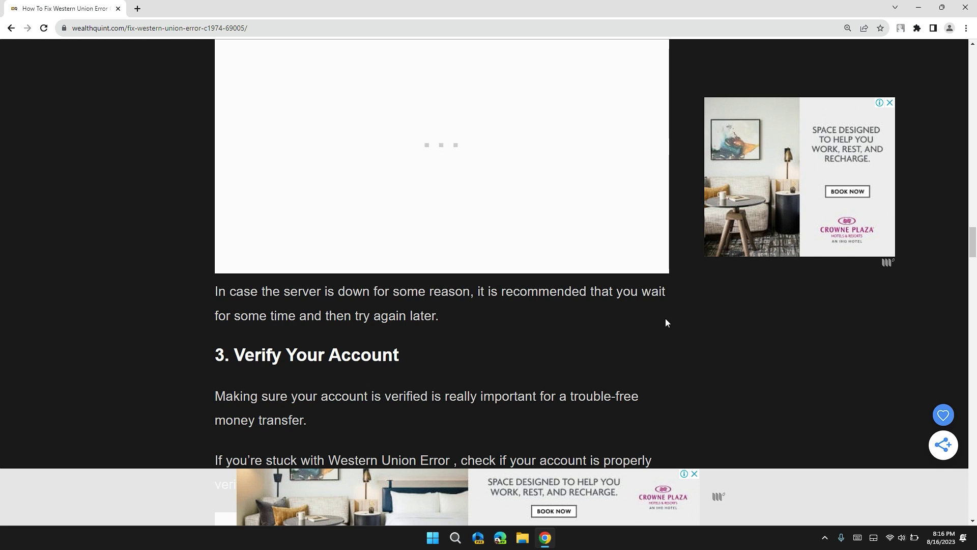
pyautogui.scroll(-4, 533, 312)
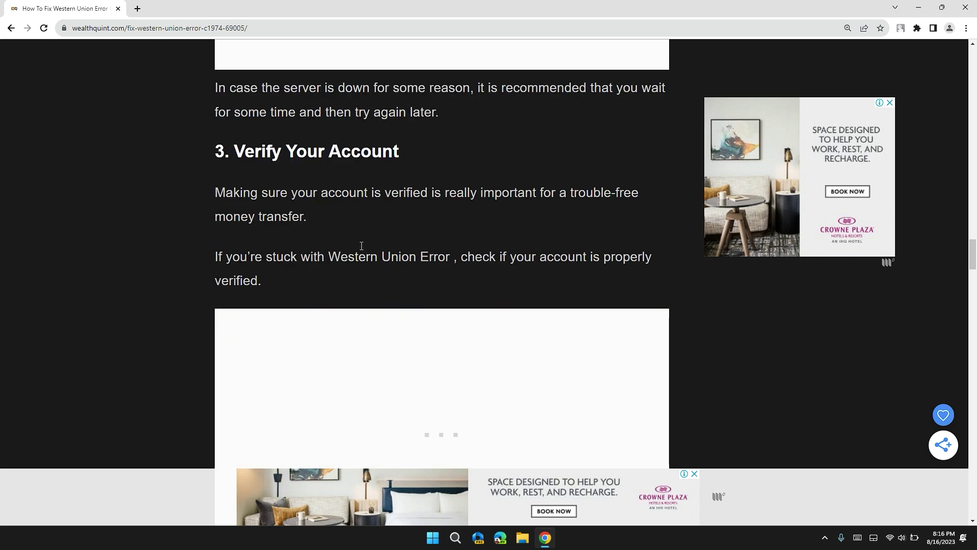
# Highlight the 'Verify Your Account' heading, then scroll down to fixes 4 and 5.
pyautogui.moveTo(234, 151); pyautogui.dragTo(405, 144)
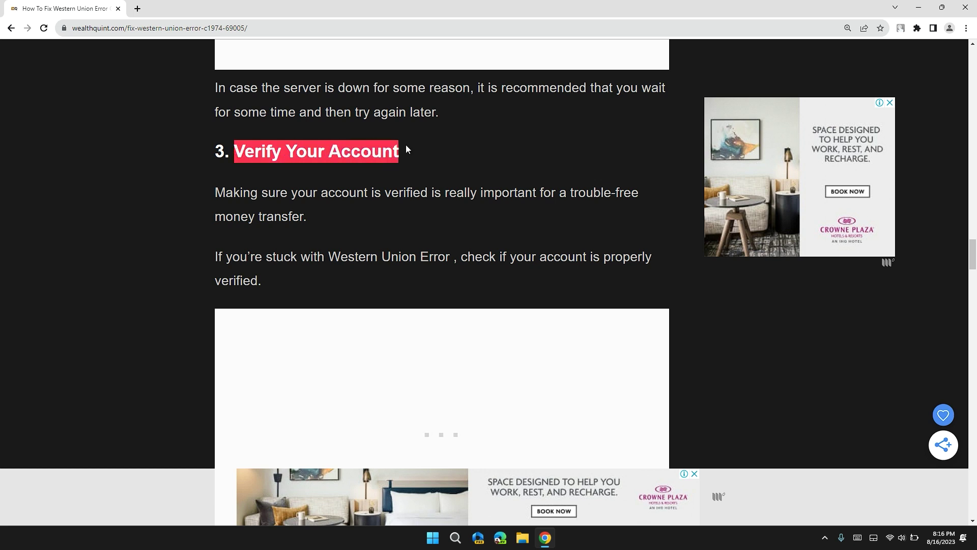
pyautogui.click(405, 144)
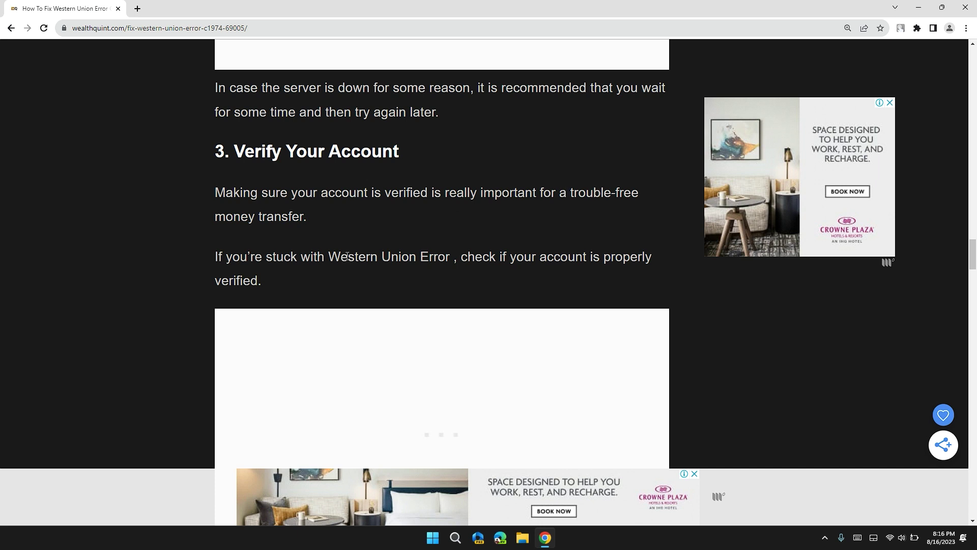
pyautogui.scroll(-1, 555, 277)
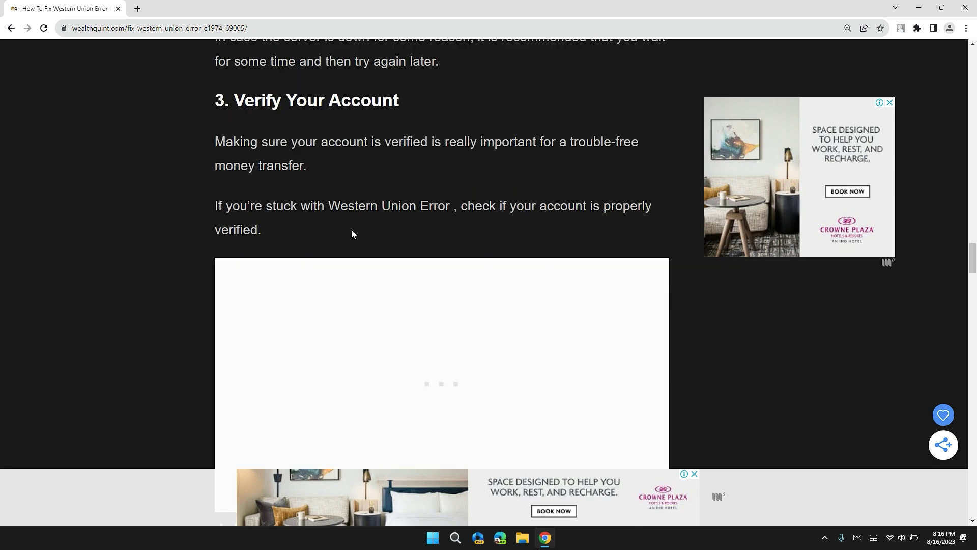
pyautogui.scroll(-7, 351, 233)
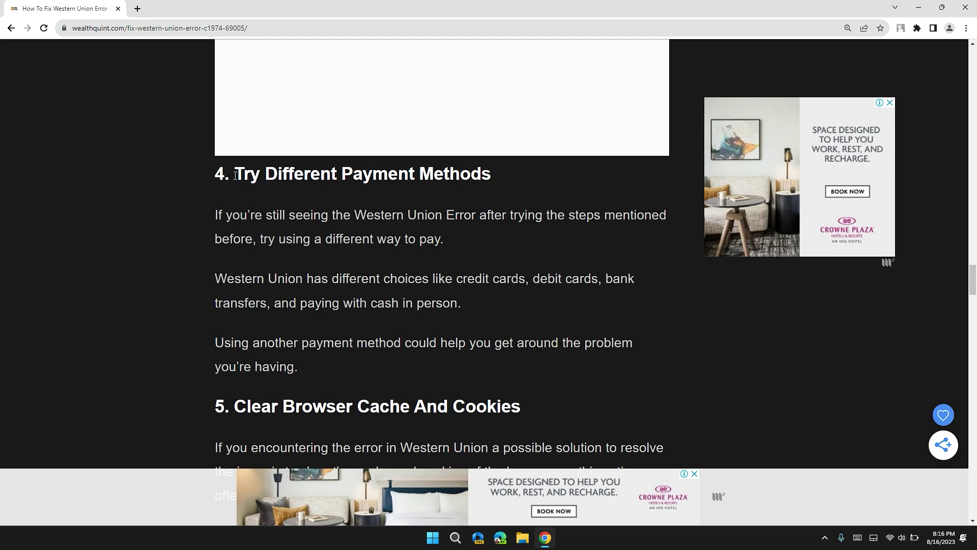
# Highlight 'Try Different Payment Methods', then scroll to and highlight the '5. Clear Browser Cache And Cookies' heading.
pyautogui.moveTo(277, 178); pyautogui.dragTo(419, 181)
pyautogui.click(283, 228)
pyautogui.scroll(-1, 362, 267)
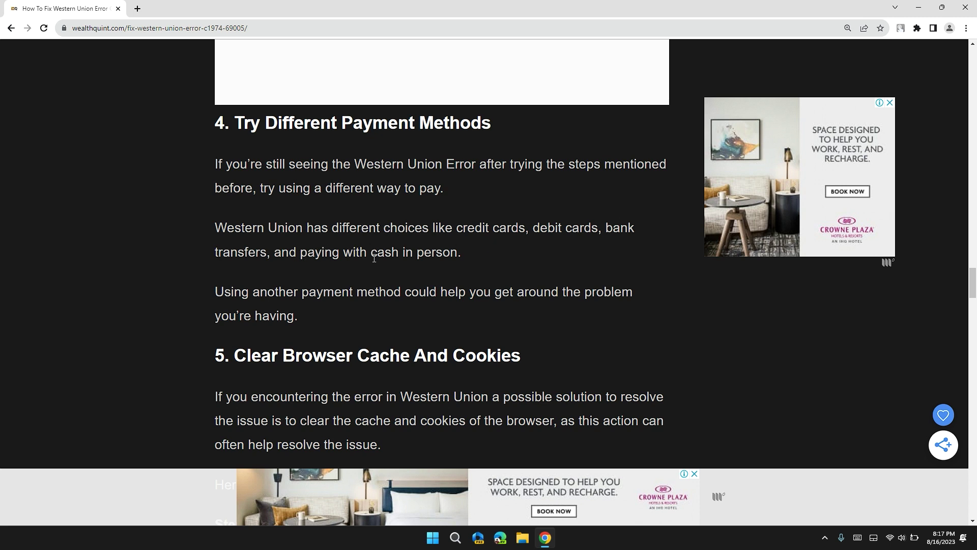
pyautogui.scroll(-1, 307, 268)
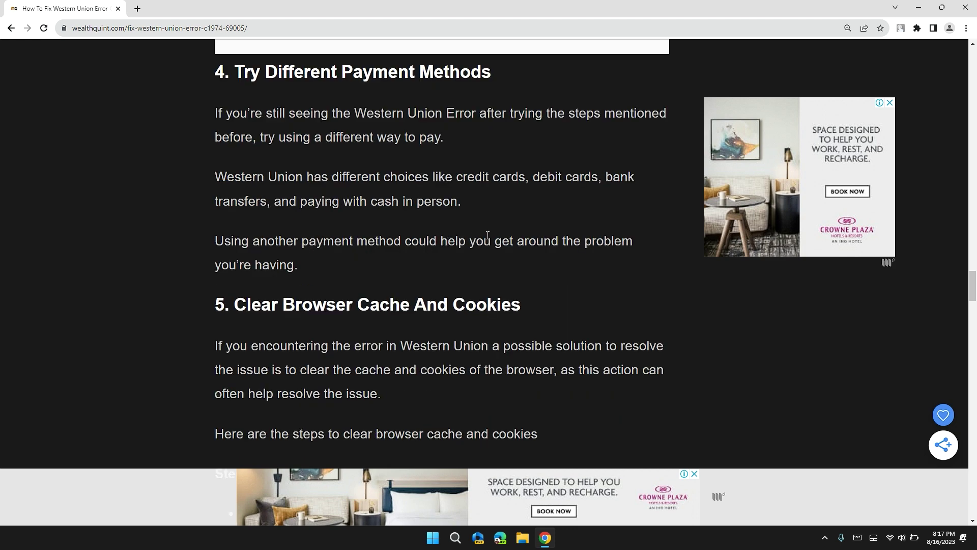
pyautogui.scroll(-4, 480, 288)
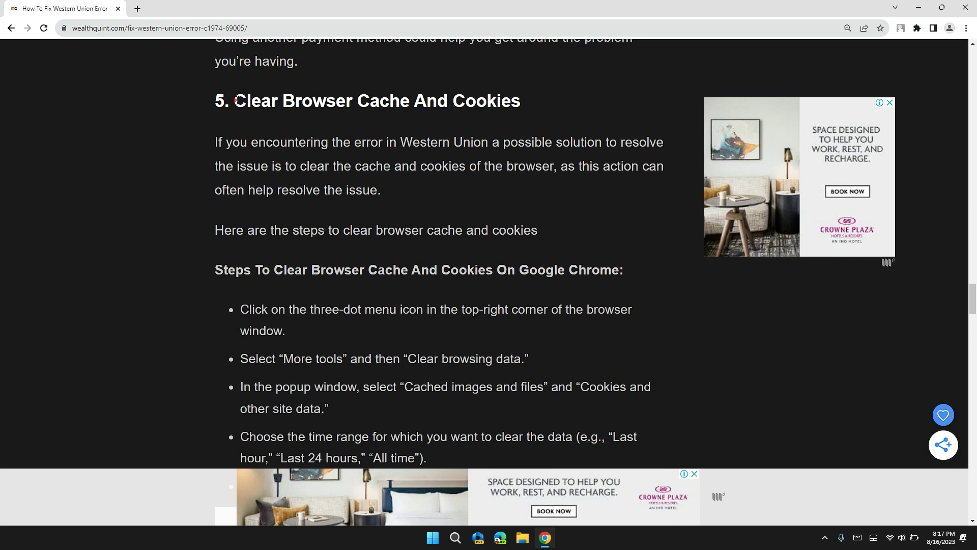
pyautogui.moveTo(234, 101); pyautogui.dragTo(497, 102)
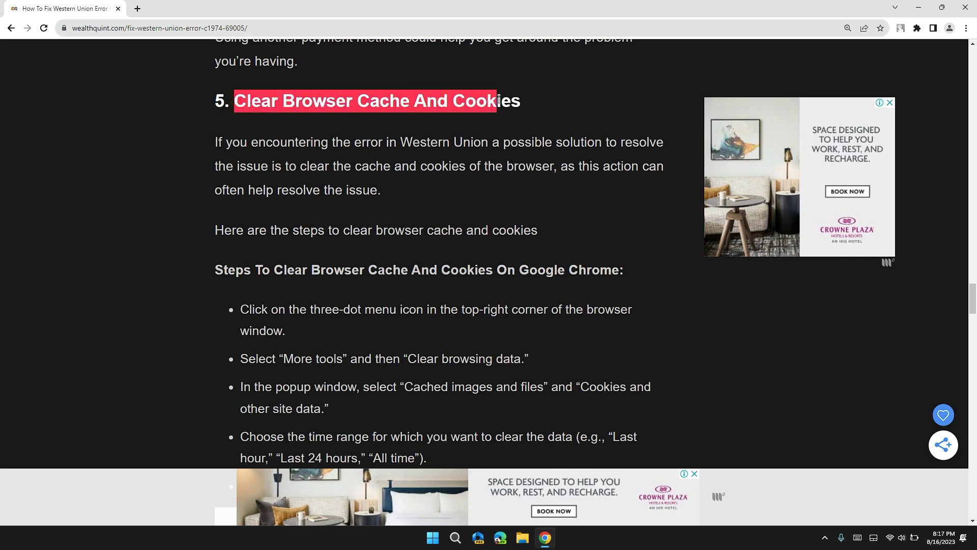
# Clear All time cookies, site data, and cached images and files through Chrome's Clear browsing data.
pyautogui.click(358, 166)
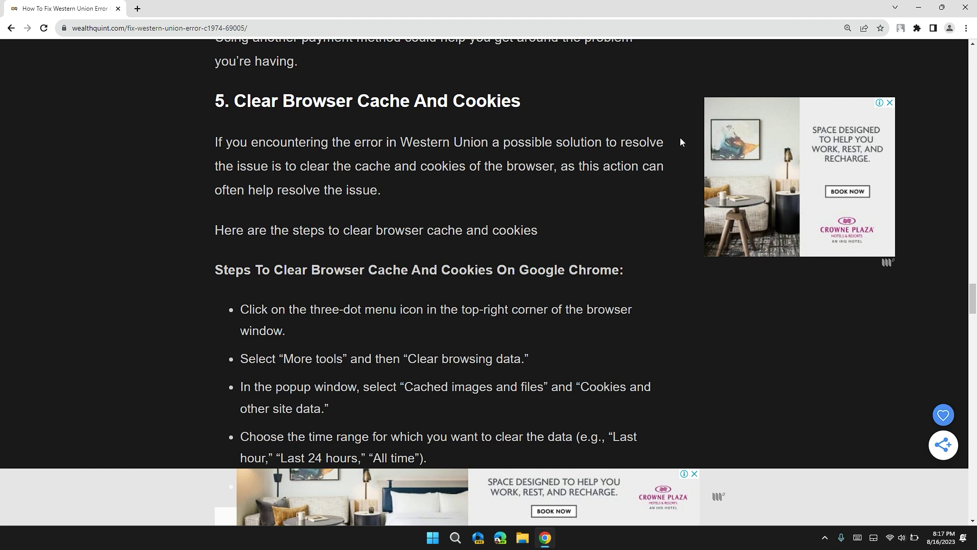
pyautogui.click(966, 28)
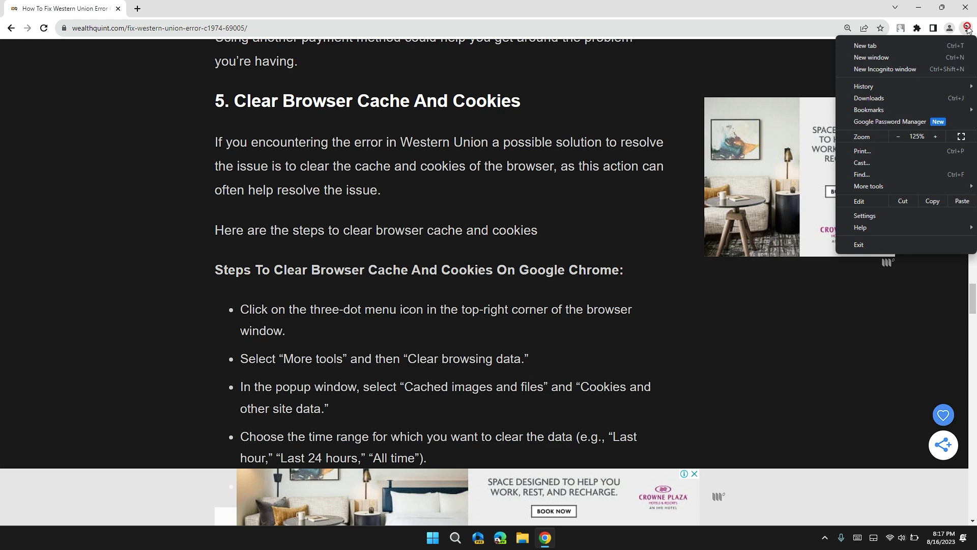
pyautogui.moveTo(887, 185)
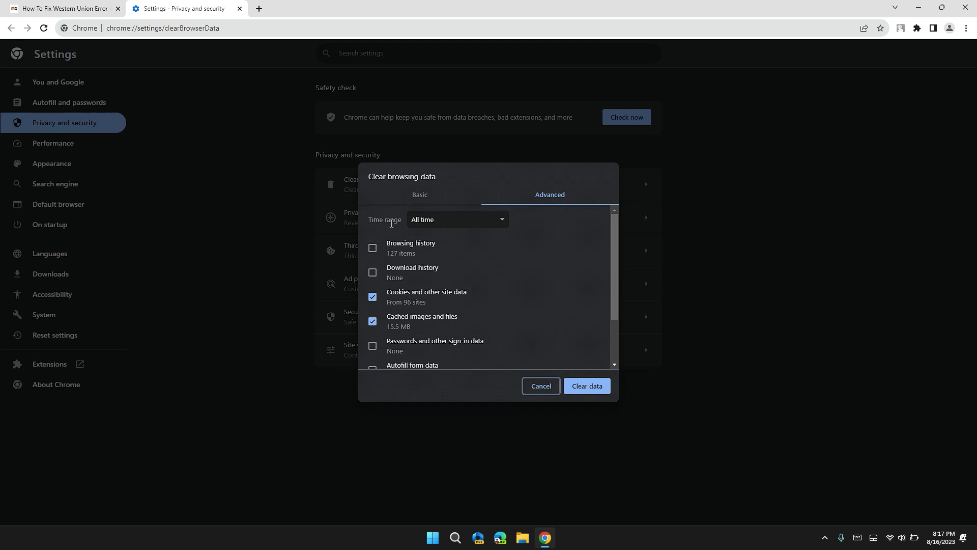
pyautogui.click(421, 222)
pyautogui.click(425, 269)
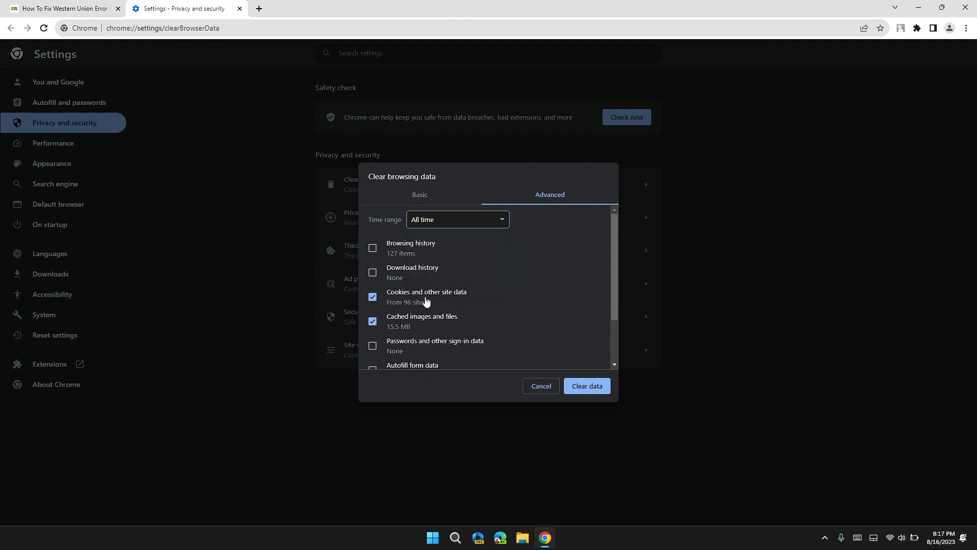
pyautogui.click(397, 303)
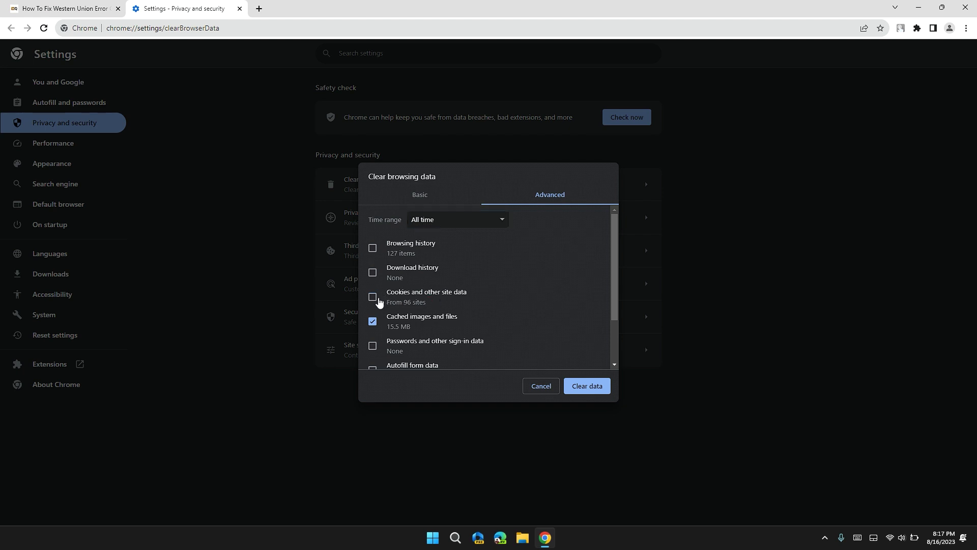
pyautogui.click(380, 301)
pyautogui.click(406, 330)
pyautogui.click(405, 331)
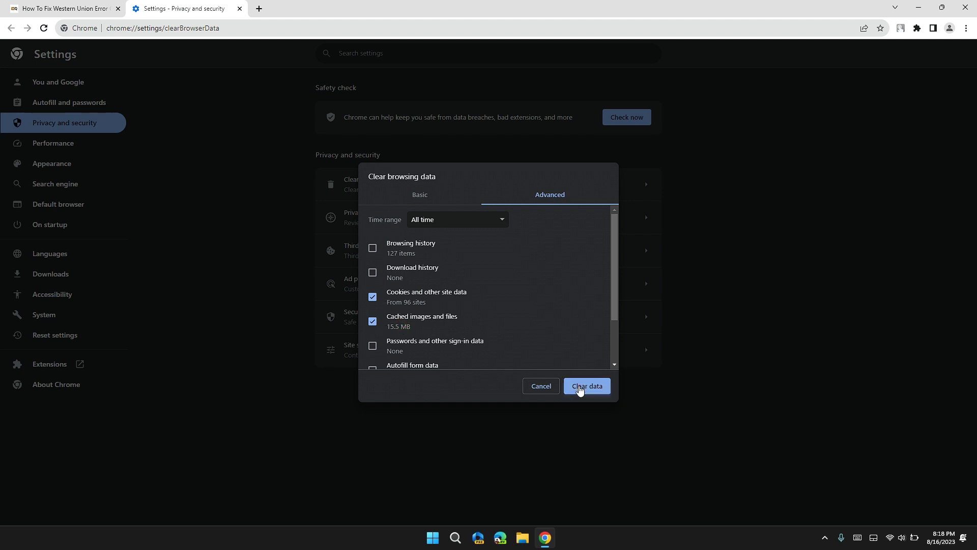
pyautogui.click(579, 388)
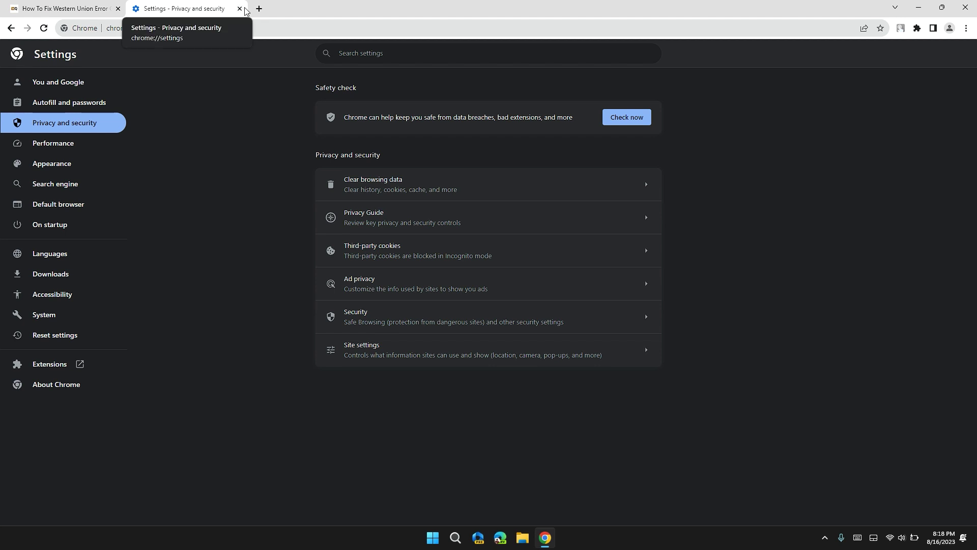
# Close the Settings tab and scroll through the article's Firefox, Safari and Microsoft Edge cache steps.
pyautogui.click(241, 10)
pyautogui.scroll(-3, 409, 267)
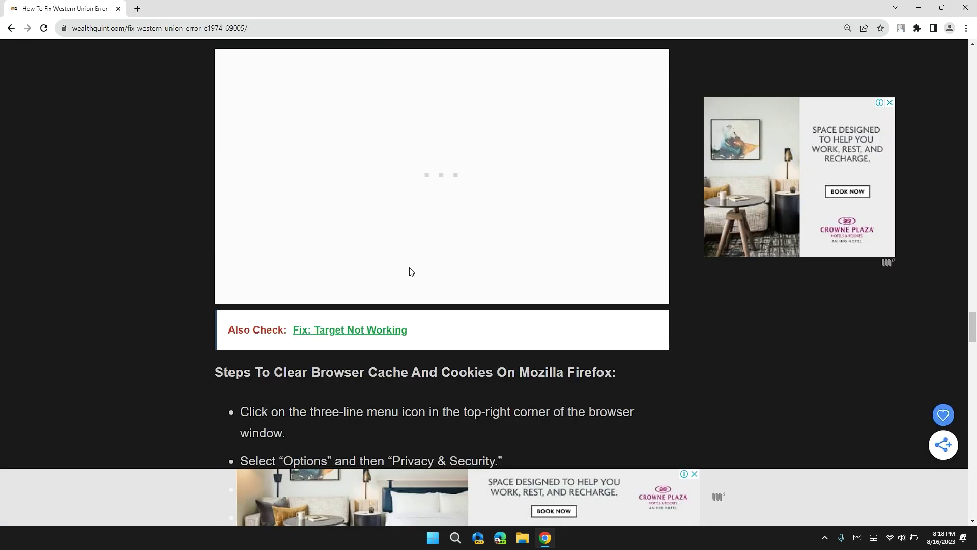
pyautogui.scroll(-3, 411, 270)
pyautogui.scroll(-1, 410, 270)
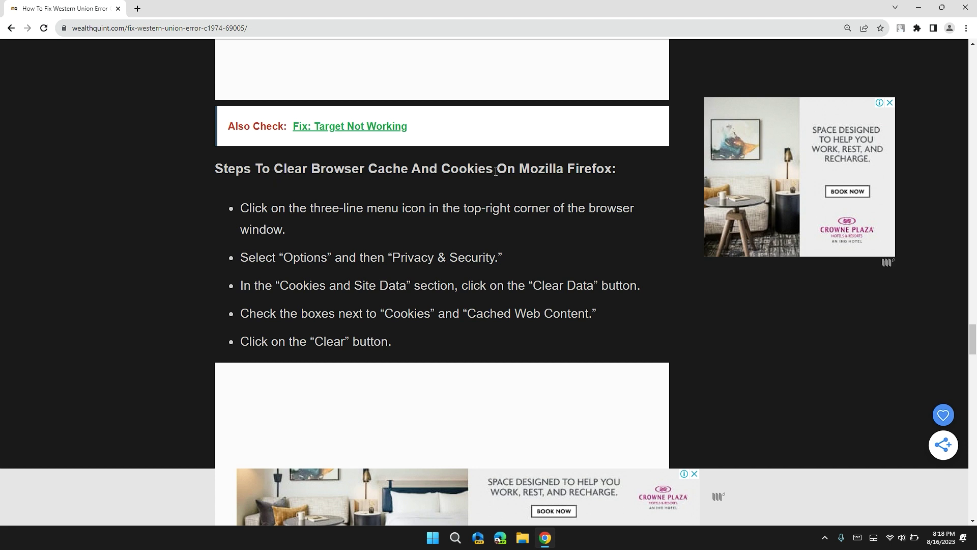
pyautogui.moveTo(521, 169); pyautogui.dragTo(592, 169)
pyautogui.scroll(-8, 538, 251)
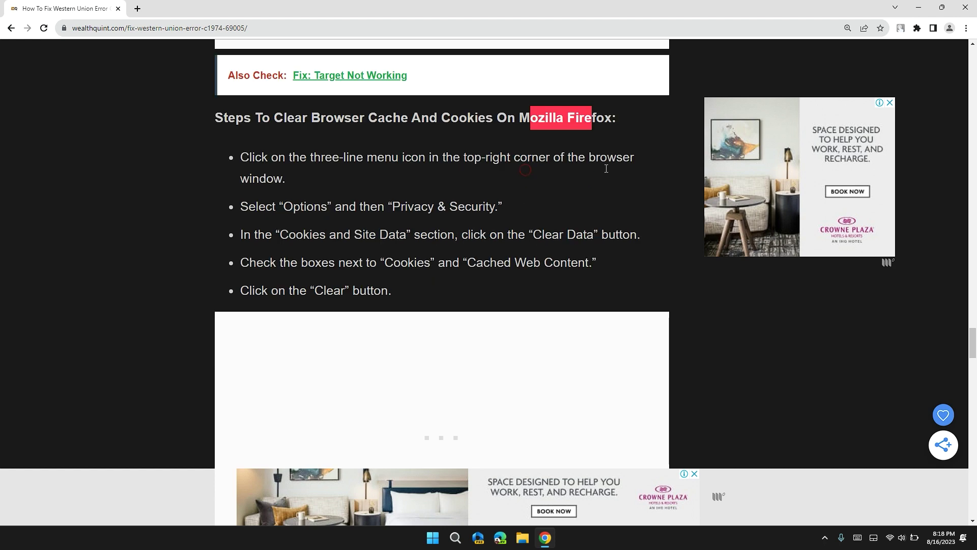
pyautogui.tripleClick(543, 232)
pyautogui.scroll(-4, 540, 231)
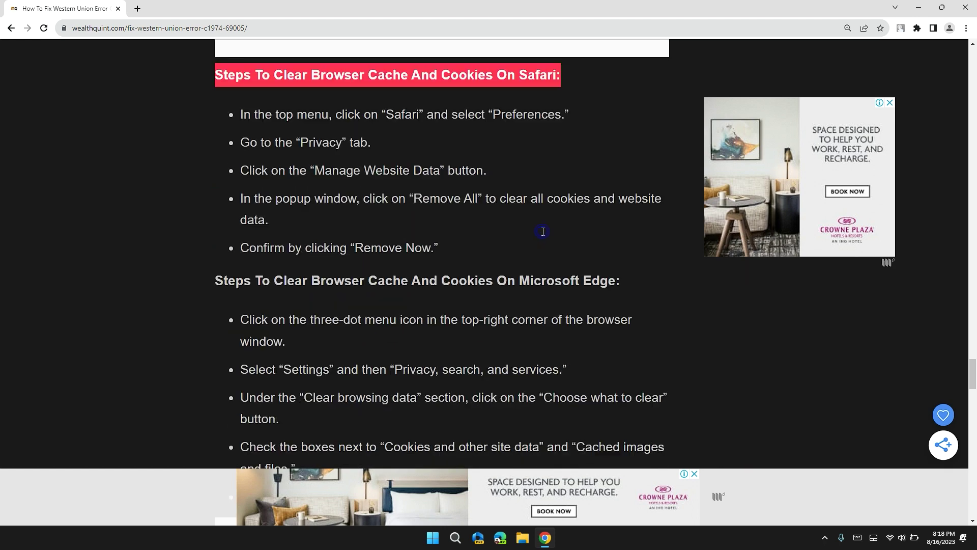
pyautogui.doubleClick(526, 231)
pyautogui.scroll(-10, 526, 231)
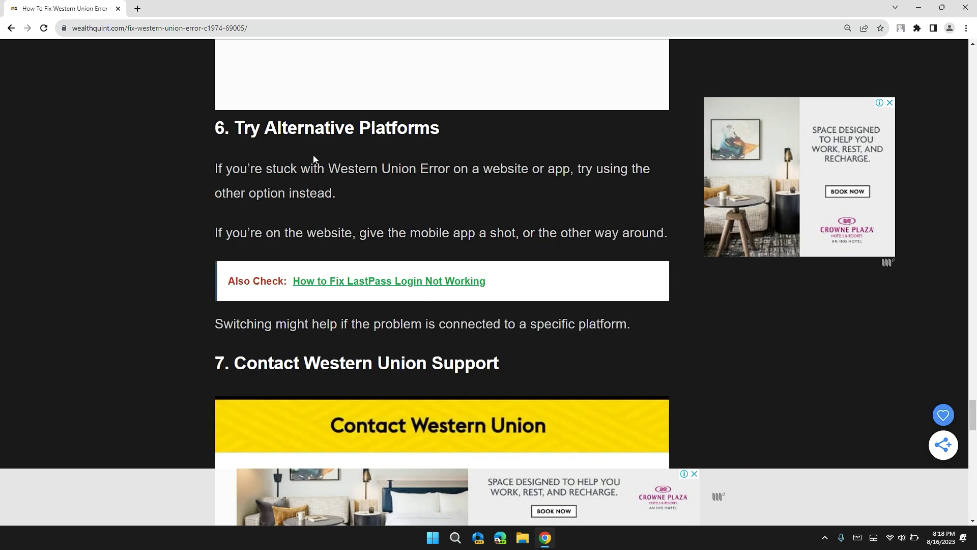
# Highlight the 'Try Alternative Platforms' heading, then scroll to section 7 and open Western Union's contact link.
pyautogui.moveTo(234, 129); pyautogui.dragTo(439, 131)
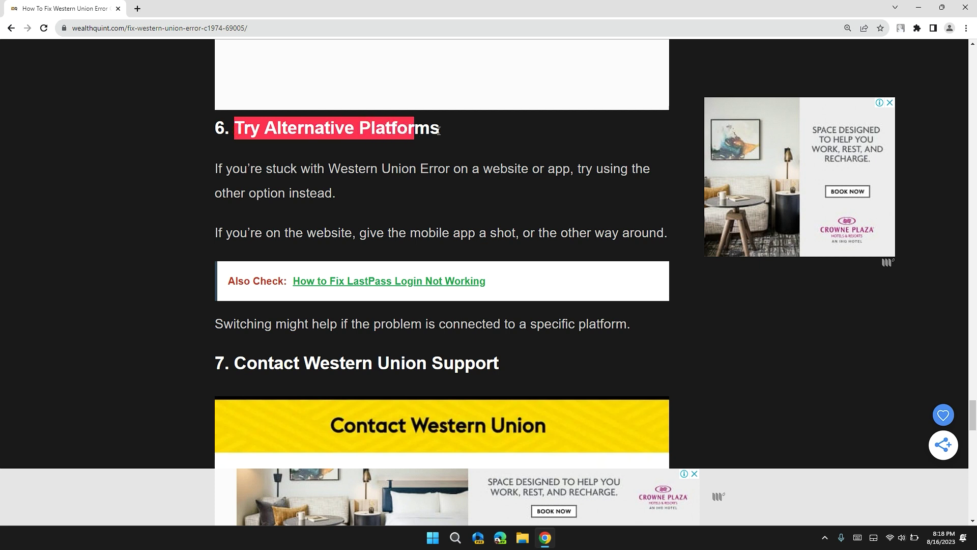
pyautogui.click(438, 132)
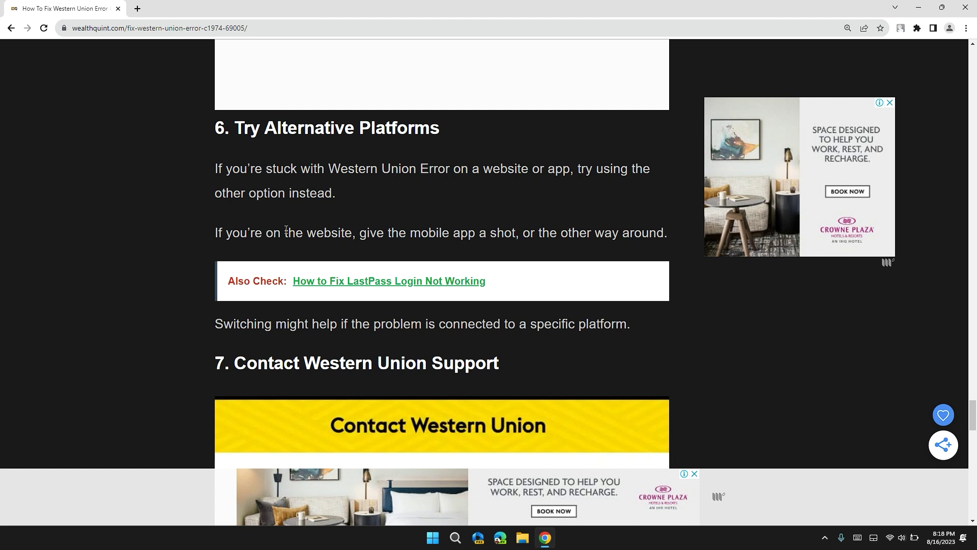
pyautogui.scroll(-4, 286, 230)
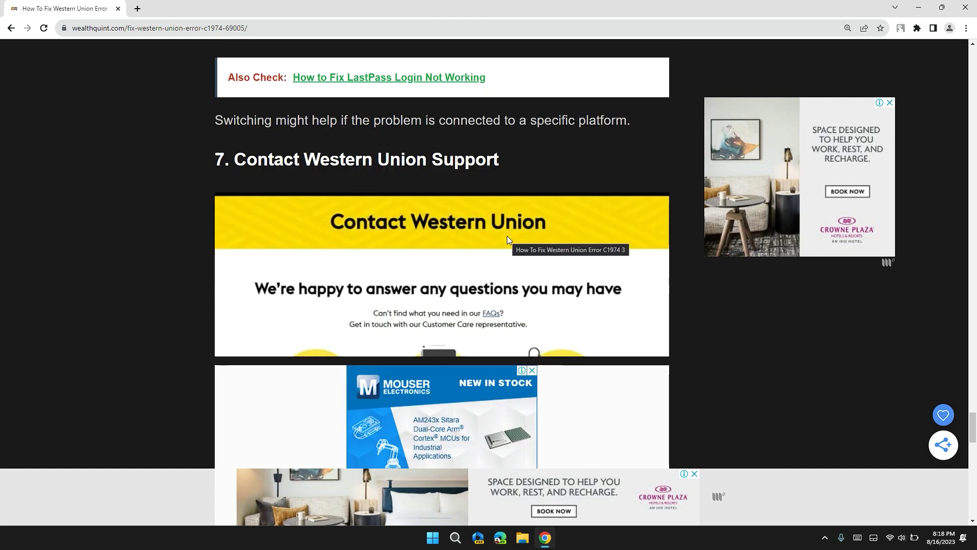
pyautogui.scroll(-6, 507, 236)
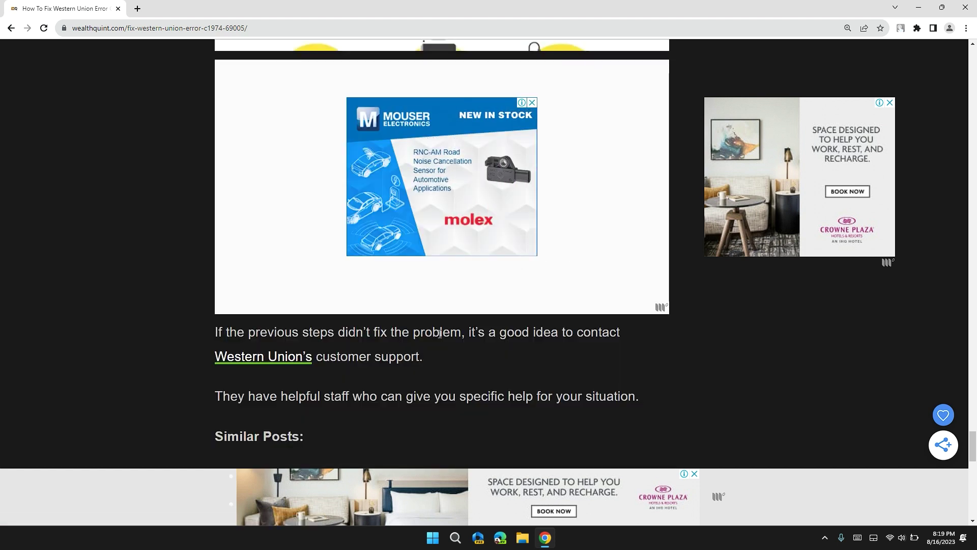
pyautogui.click(289, 361)
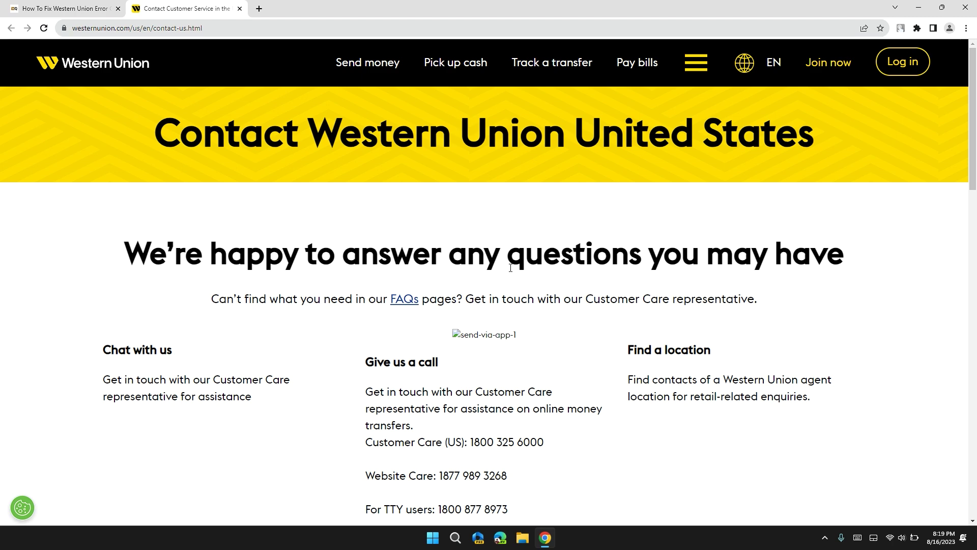
# Scroll the Contact Western Union page down to the chat, call and location options.
pyautogui.scroll(-2, 622, 198)
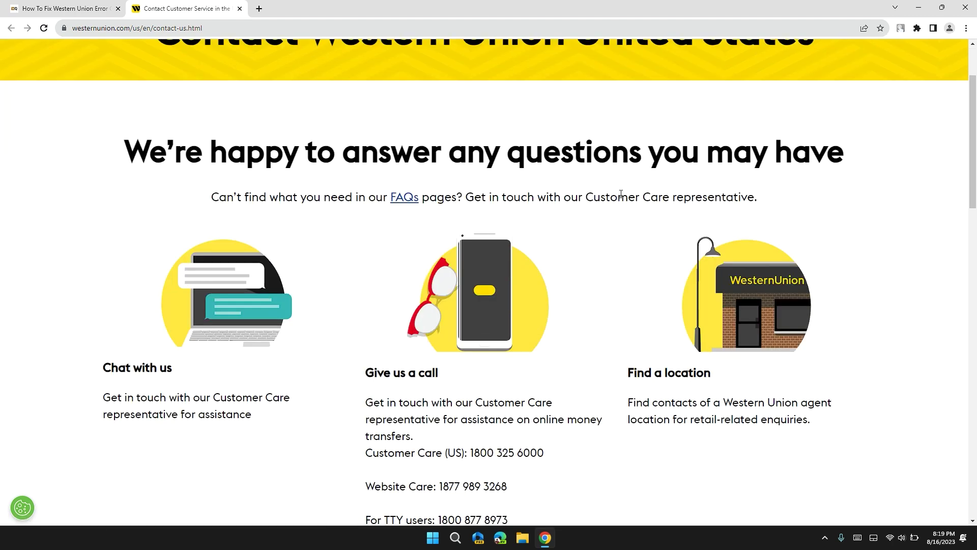
pyautogui.scroll(-1, 621, 194)
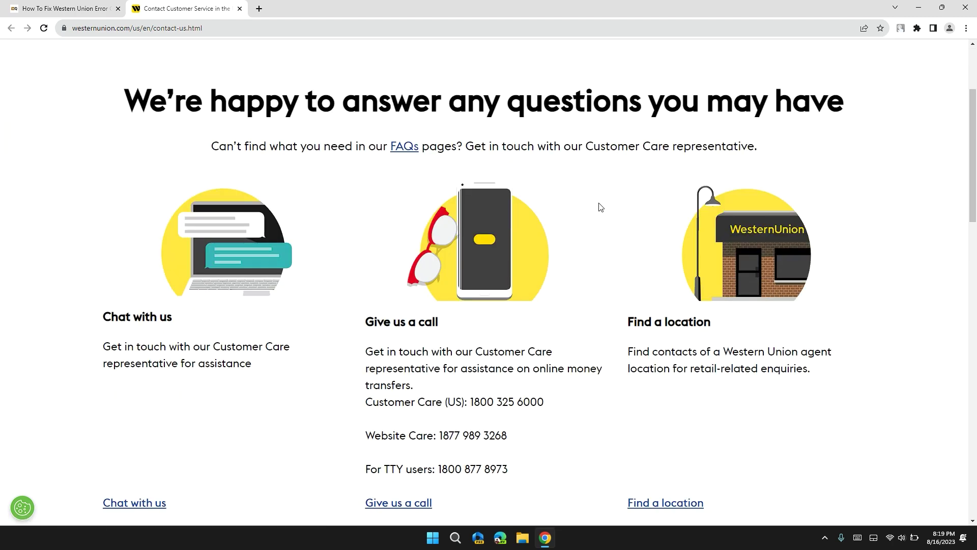